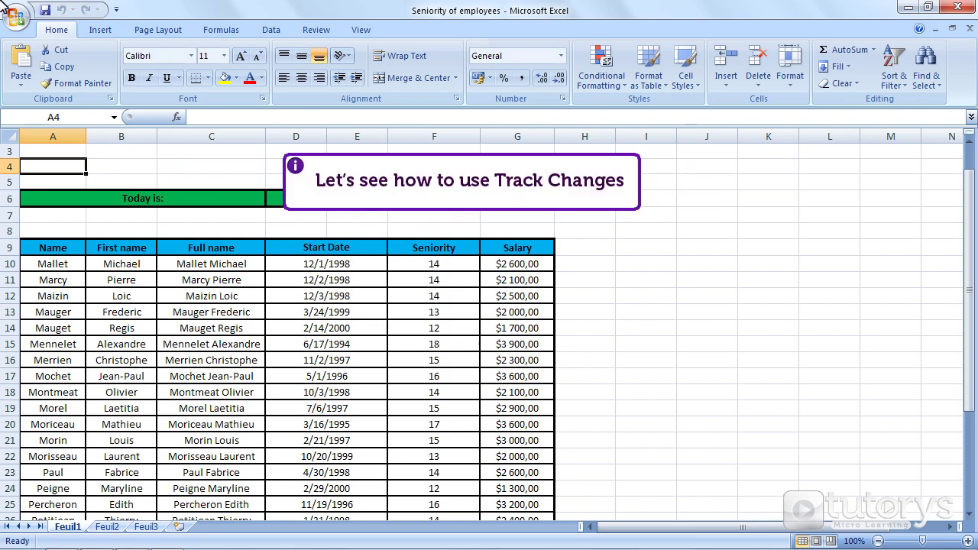
Switch the ribbon to the Review commands for the seniority workbook.
click(304, 34)
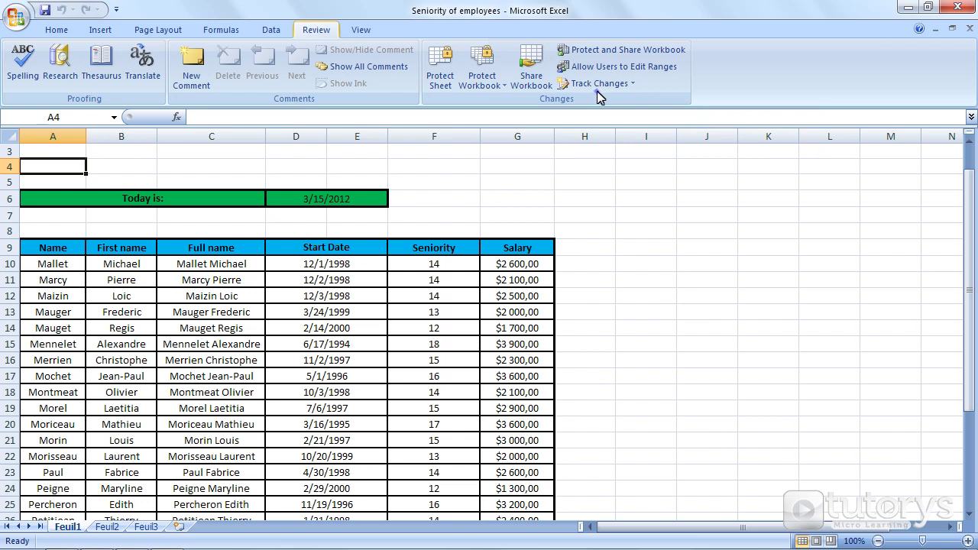
Enable 'Track changes while editing' under Highlight Changes and save the workbook as shared.
click(598, 87)
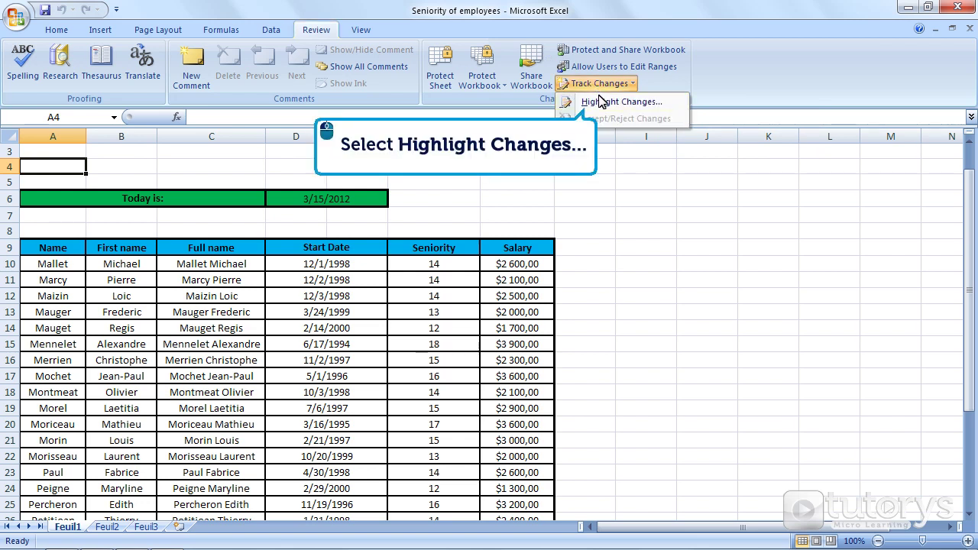
click(603, 104)
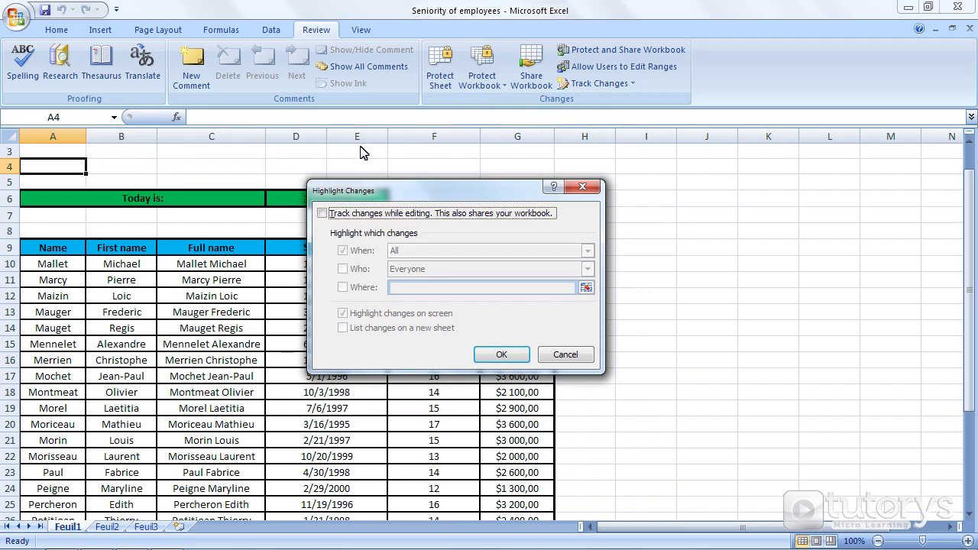
click(322, 214)
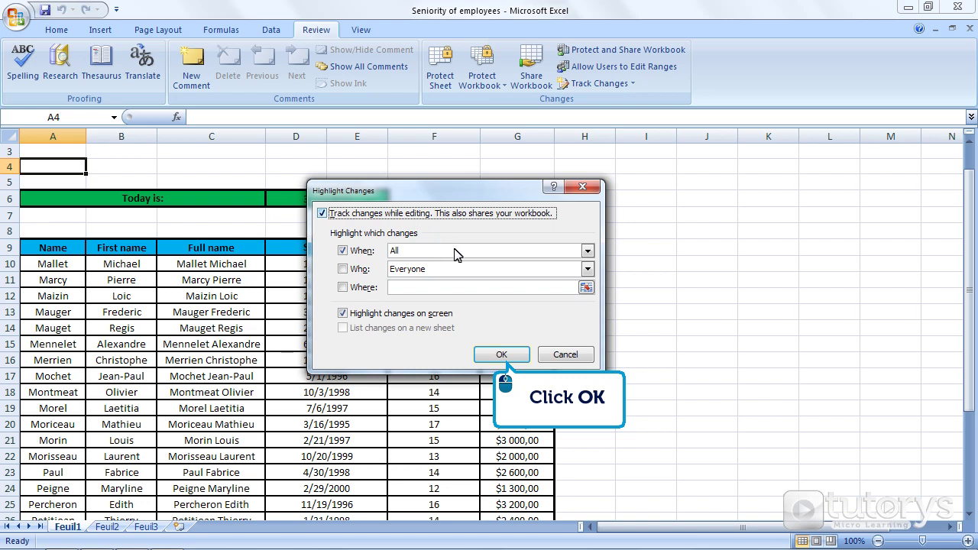
click(497, 355)
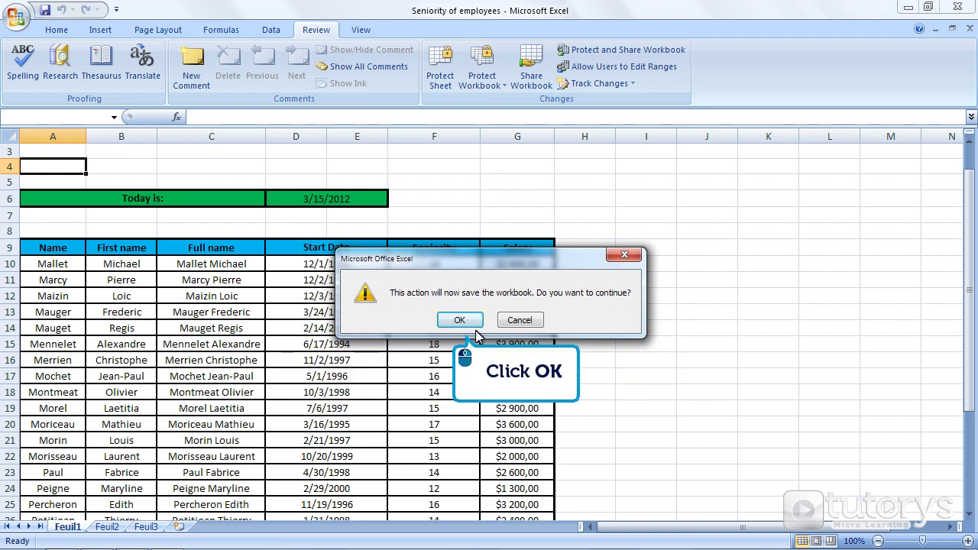
click(474, 316)
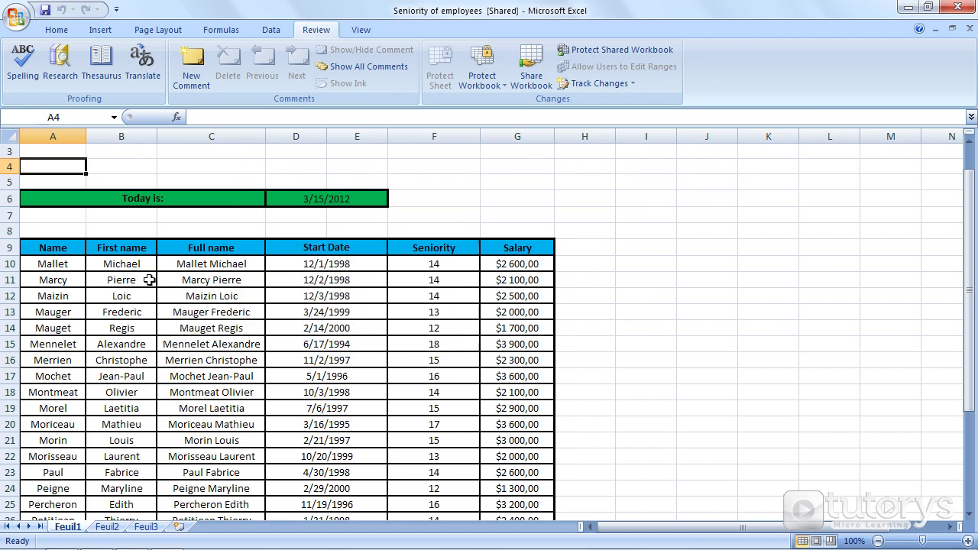
Delete the first name in B10 and check its tracked-change note.
click(140, 263)
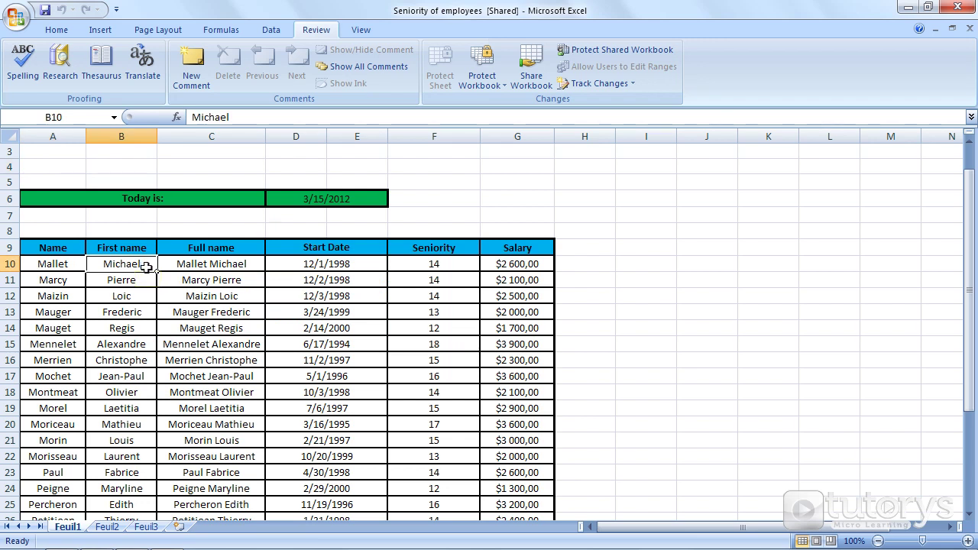
key(Delete)
click(148, 279)
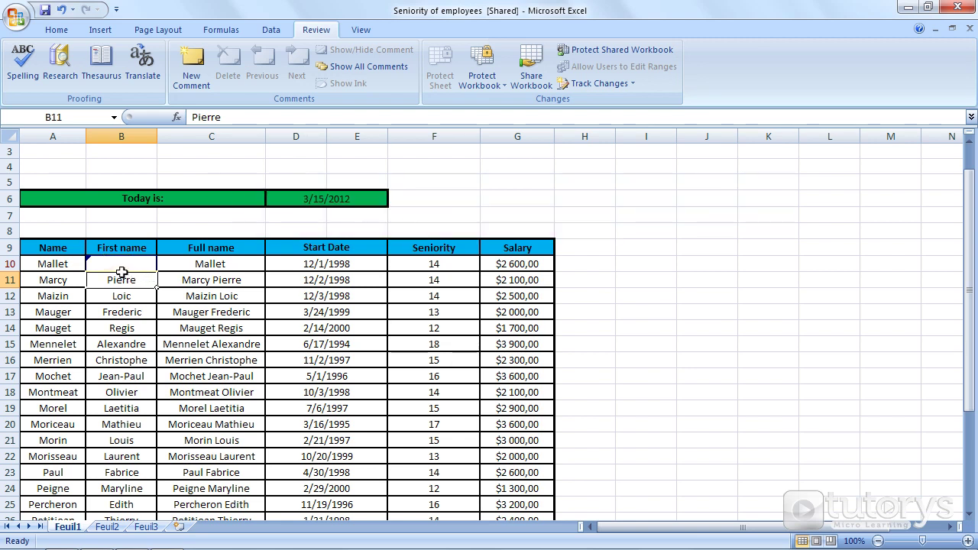
click(117, 263)
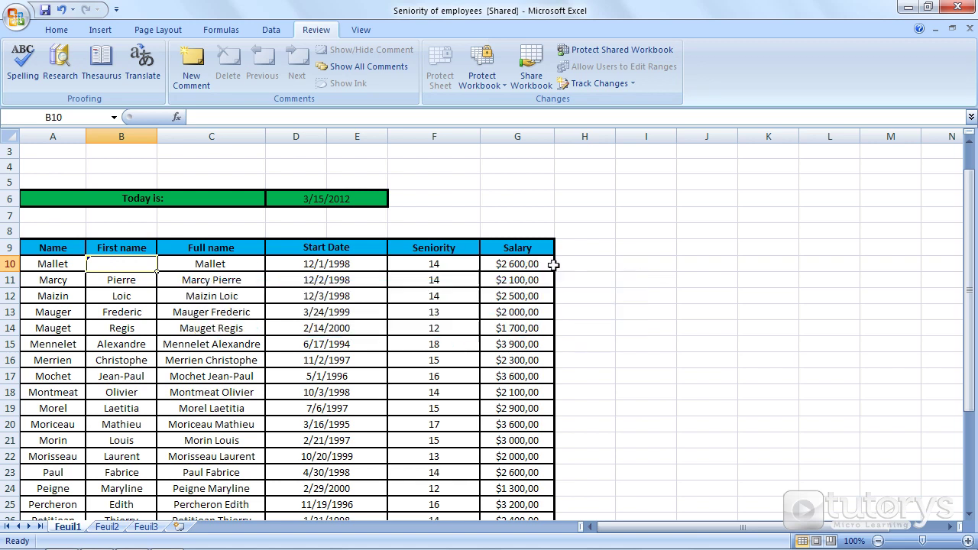
Enter a first name in empty cell I10 and view its tracked-change note.
click(627, 269)
text(David)
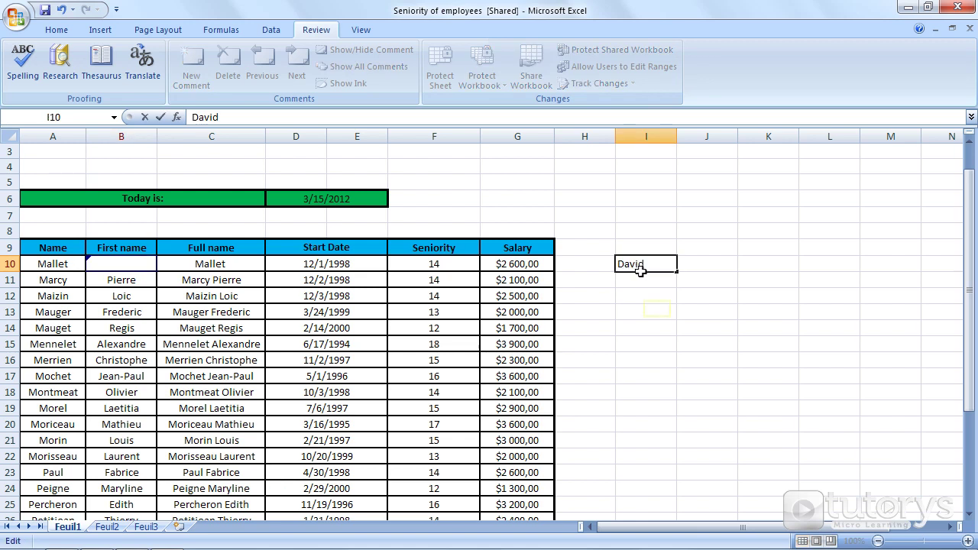
click(657, 310)
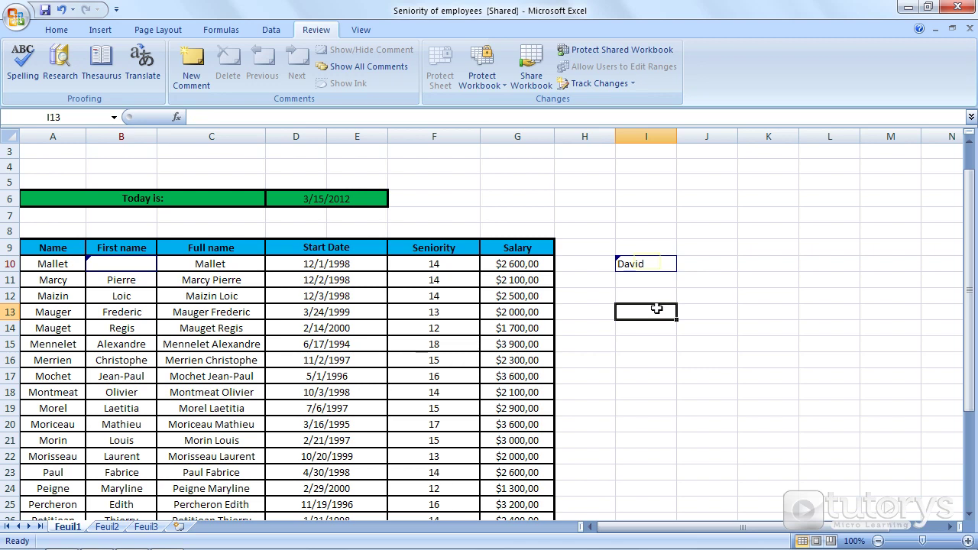
click(647, 262)
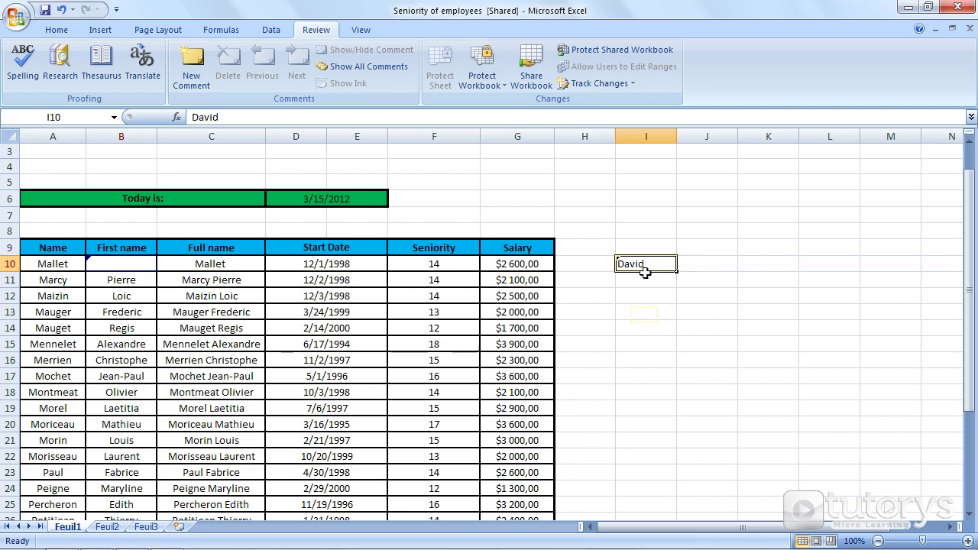
click(644, 315)
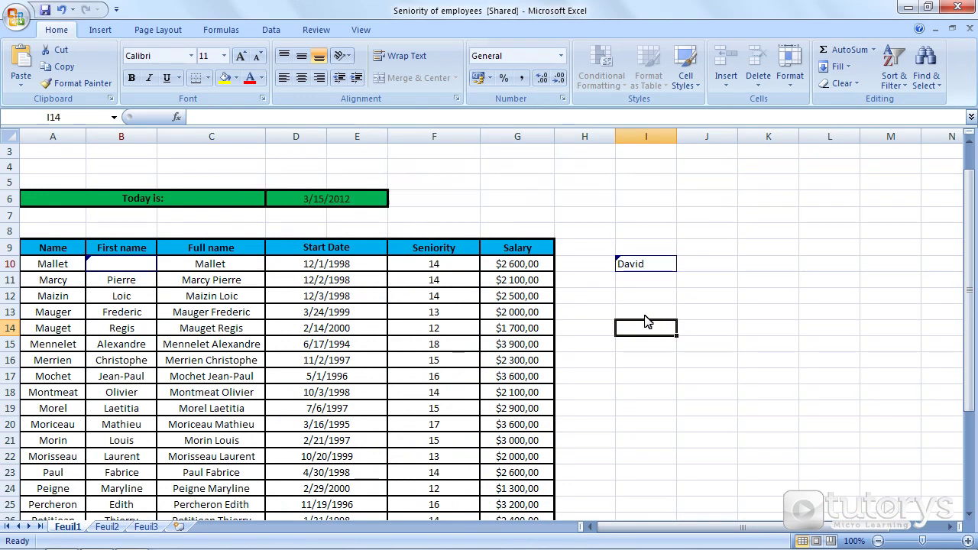
Start Accept/Reject Changes from Track Changes, saving the shared workbook first.
click(316, 29)
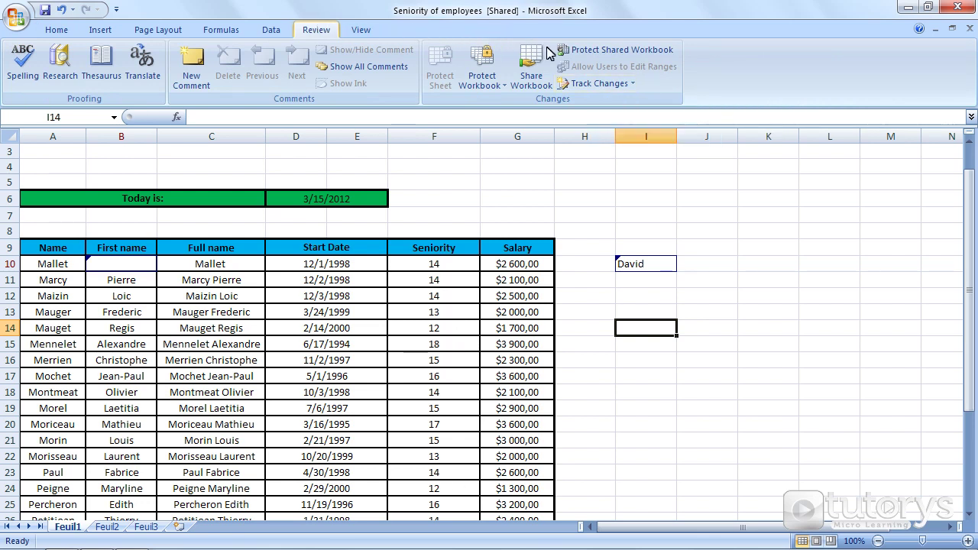
click(589, 86)
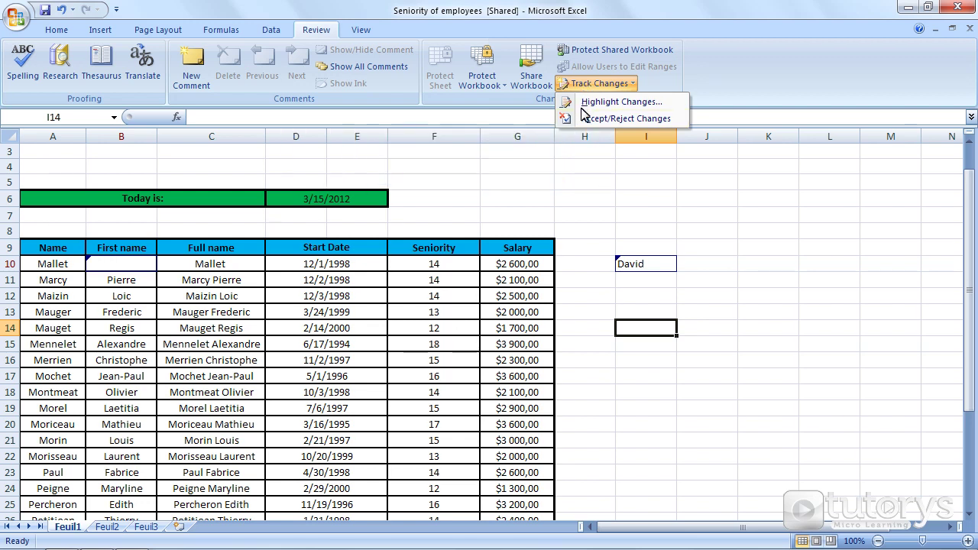
click(585, 120)
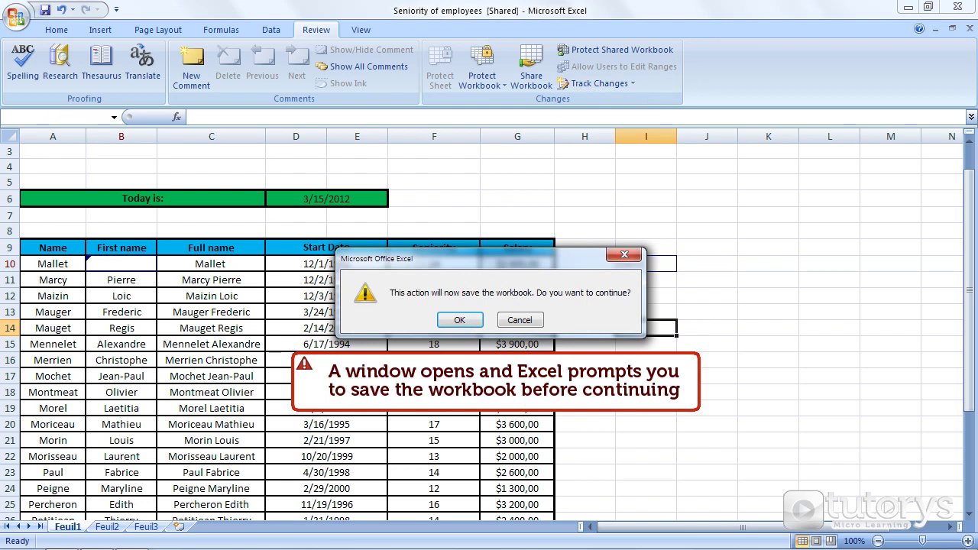
click(467, 321)
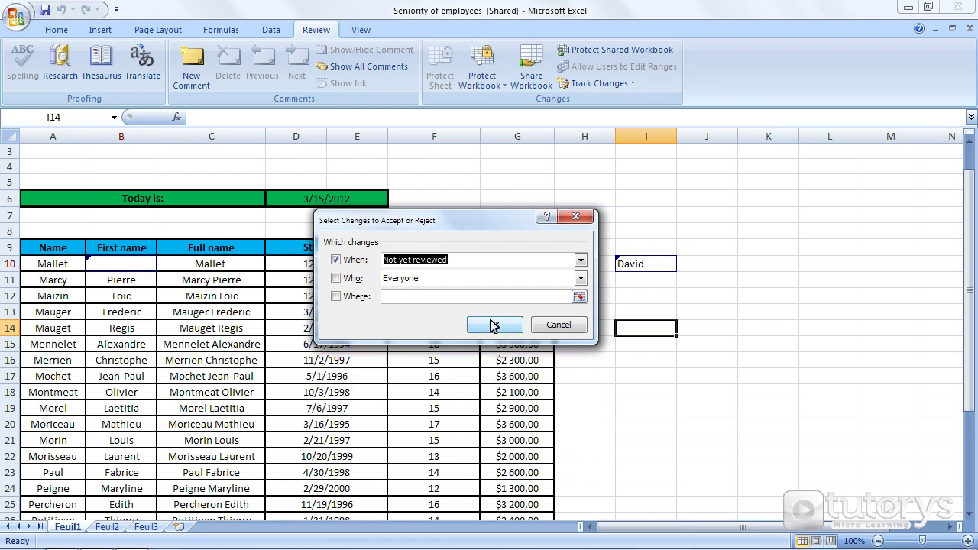
Select all not-yet-reviewed changes and choose Reject All.
click(496, 327)
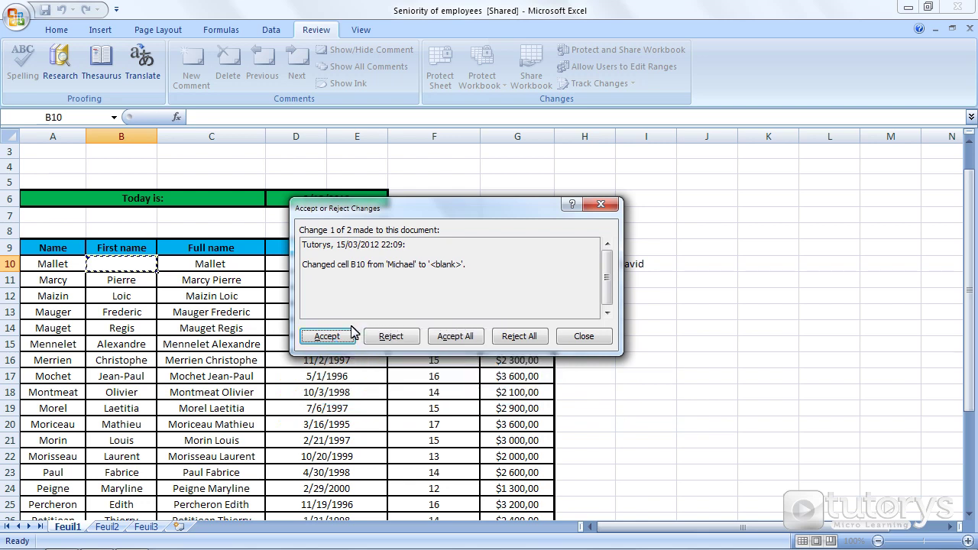
click(504, 338)
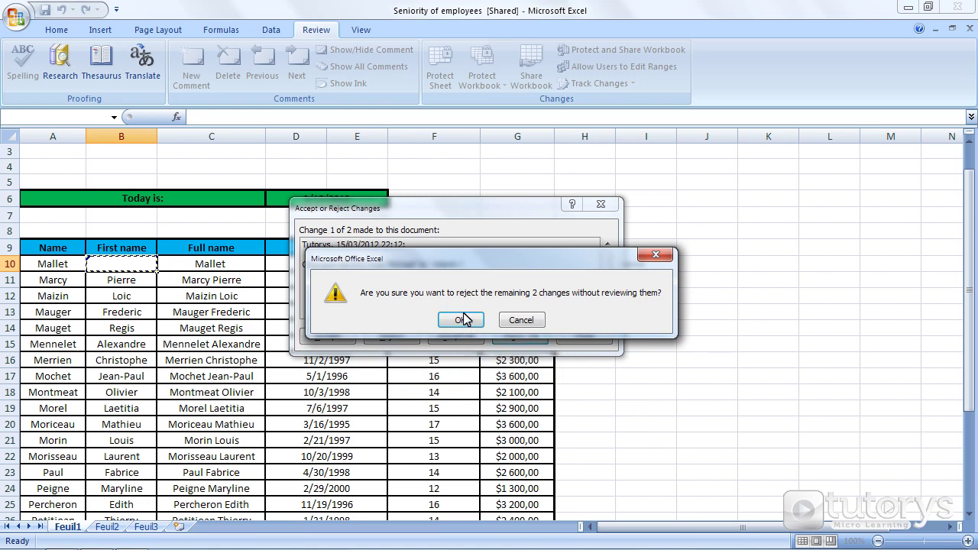
Confirm rejecting the 2 remaining changes, restoring B10 and emptying I10.
click(464, 319)
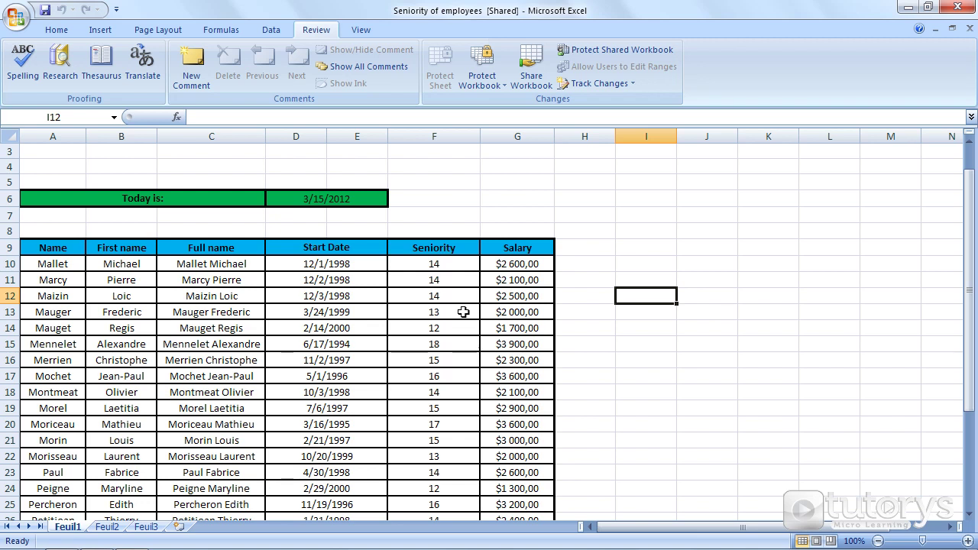